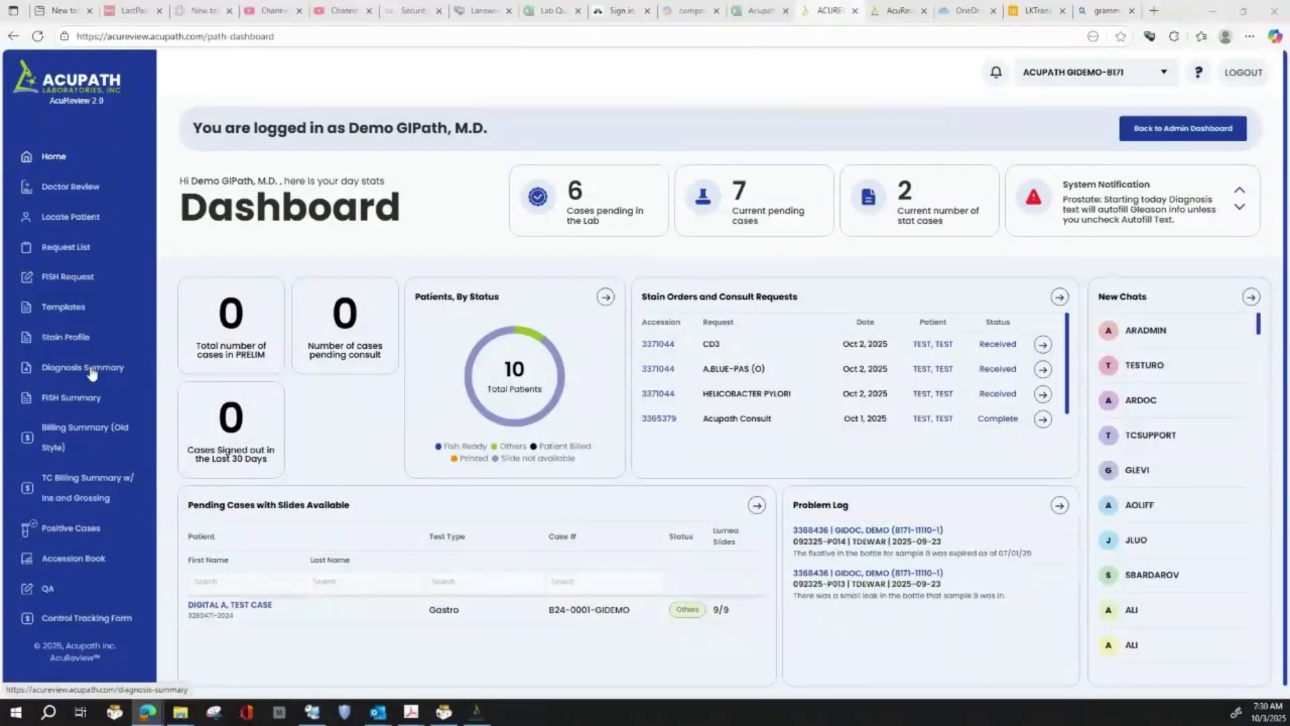
View the Diagnosis Summary report for 09/01/2025 to 09/30/2025, and return to its date selection
{"action": "left_click", "coordinate": [92, 372]}
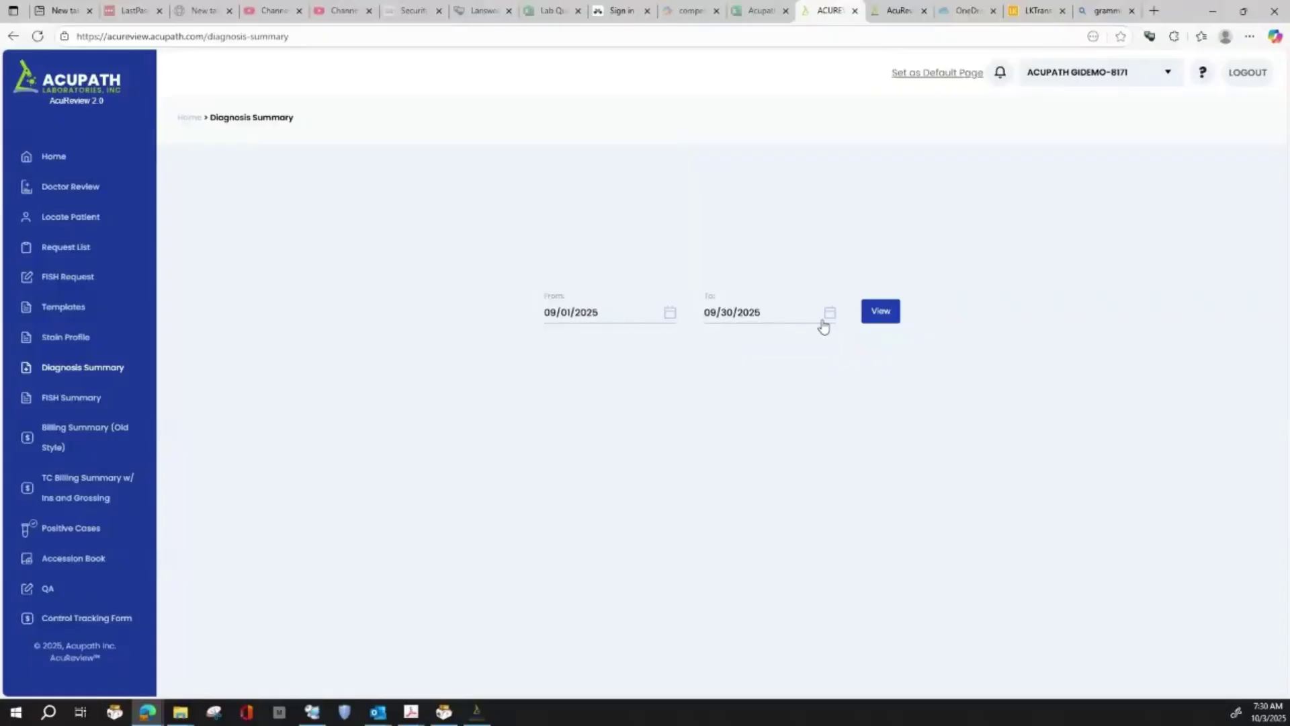
{"action": "left_click", "coordinate": [877, 313]}
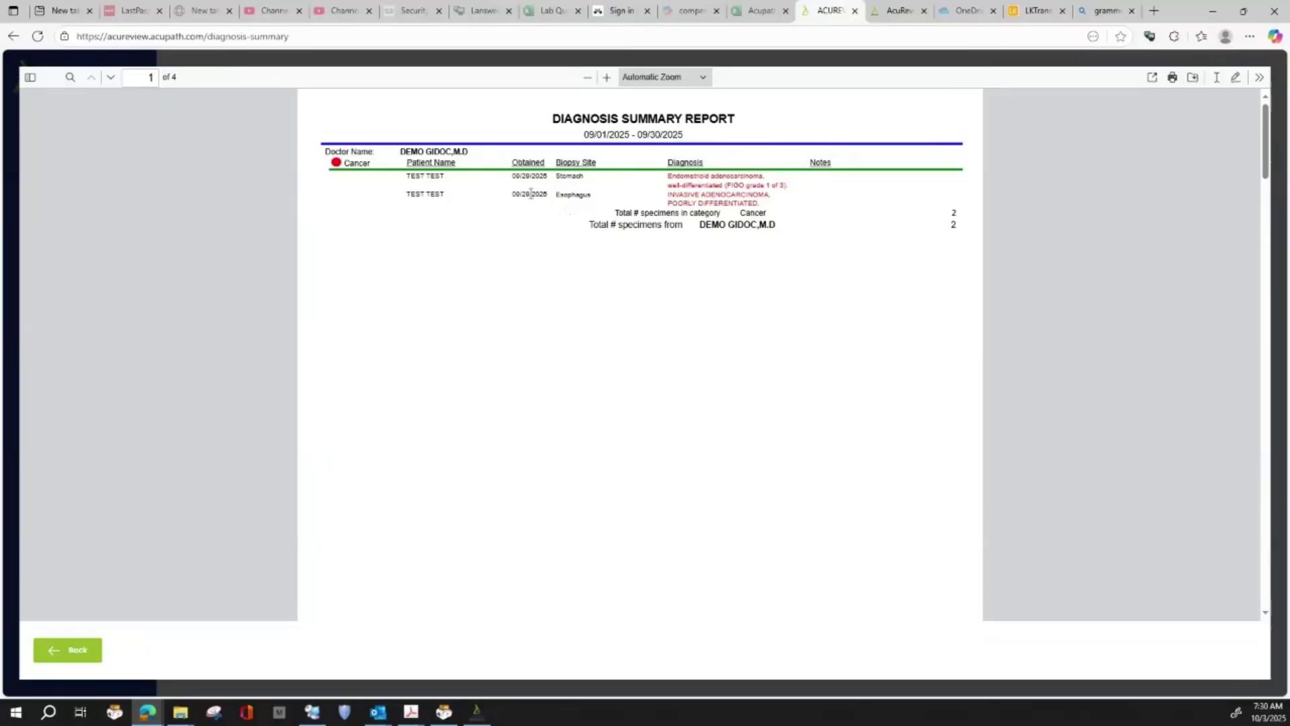
{"action": "left_click", "coordinate": [91, 655]}
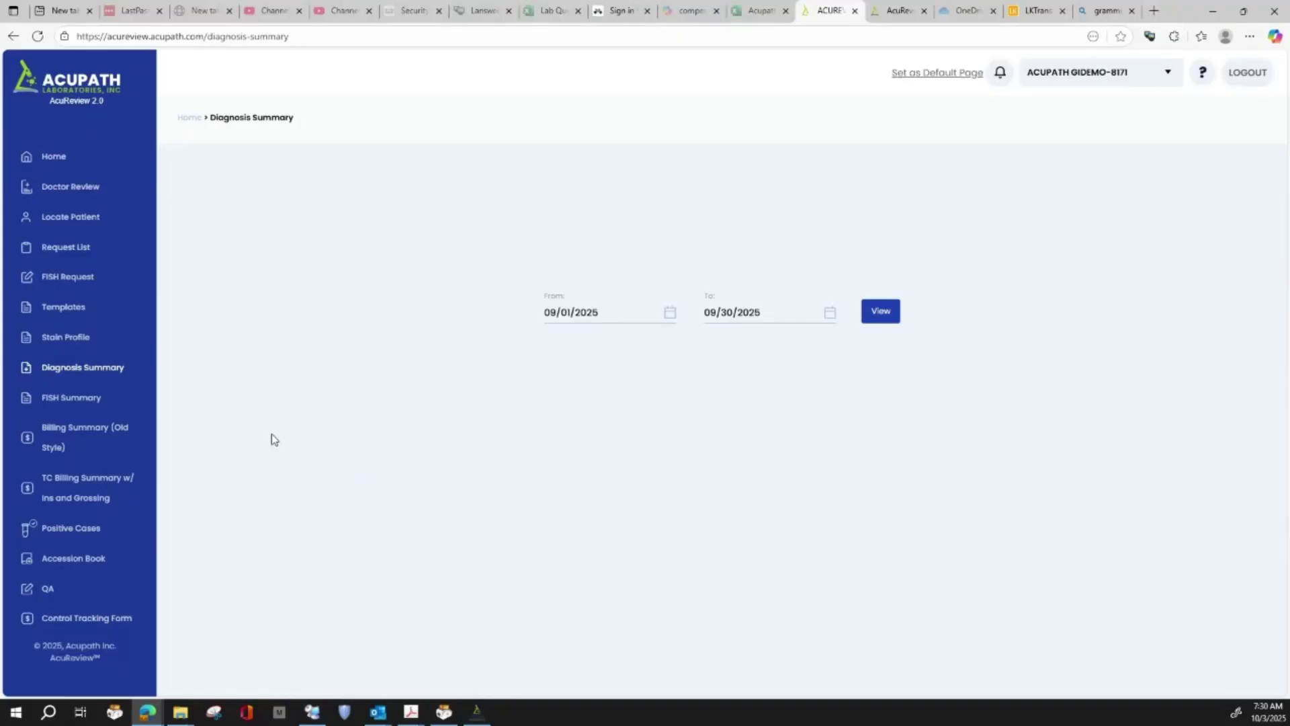
View the FISH Summary report for 09/01/2025 to 09/30/2025, and close it
{"action": "left_click", "coordinate": [91, 401]}
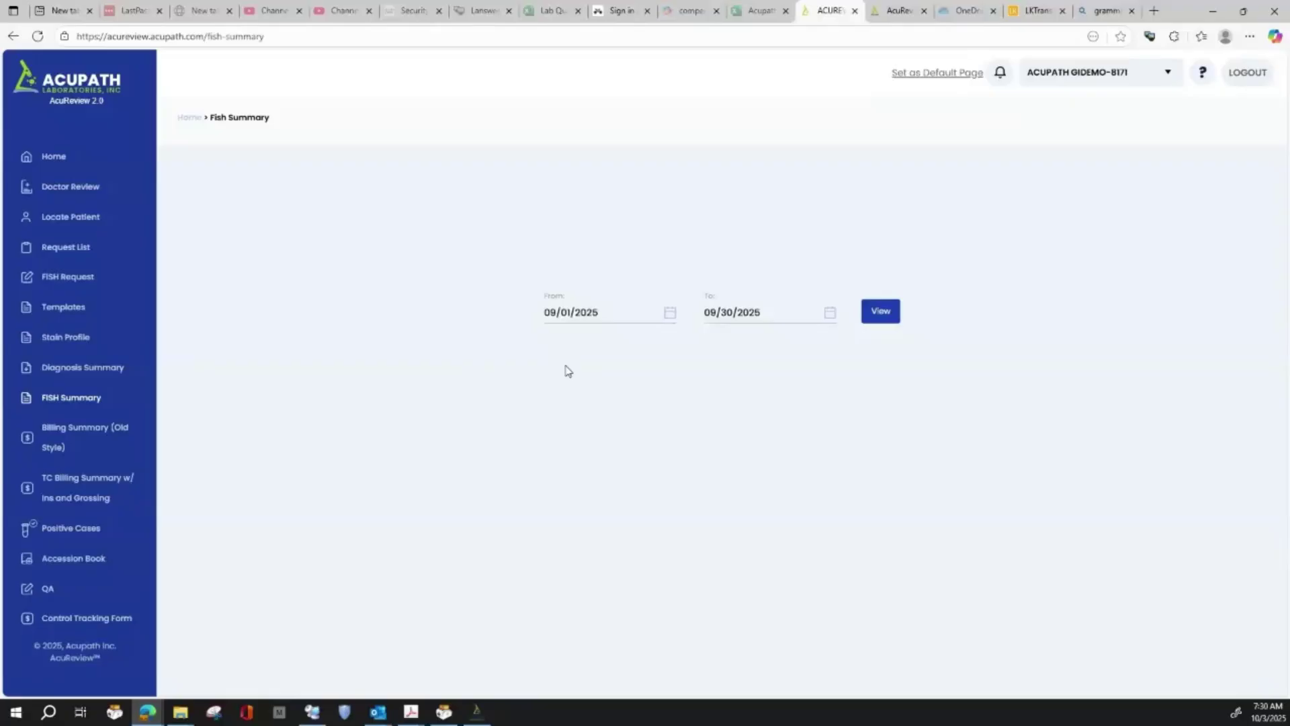
{"action": "left_click", "coordinate": [885, 316]}
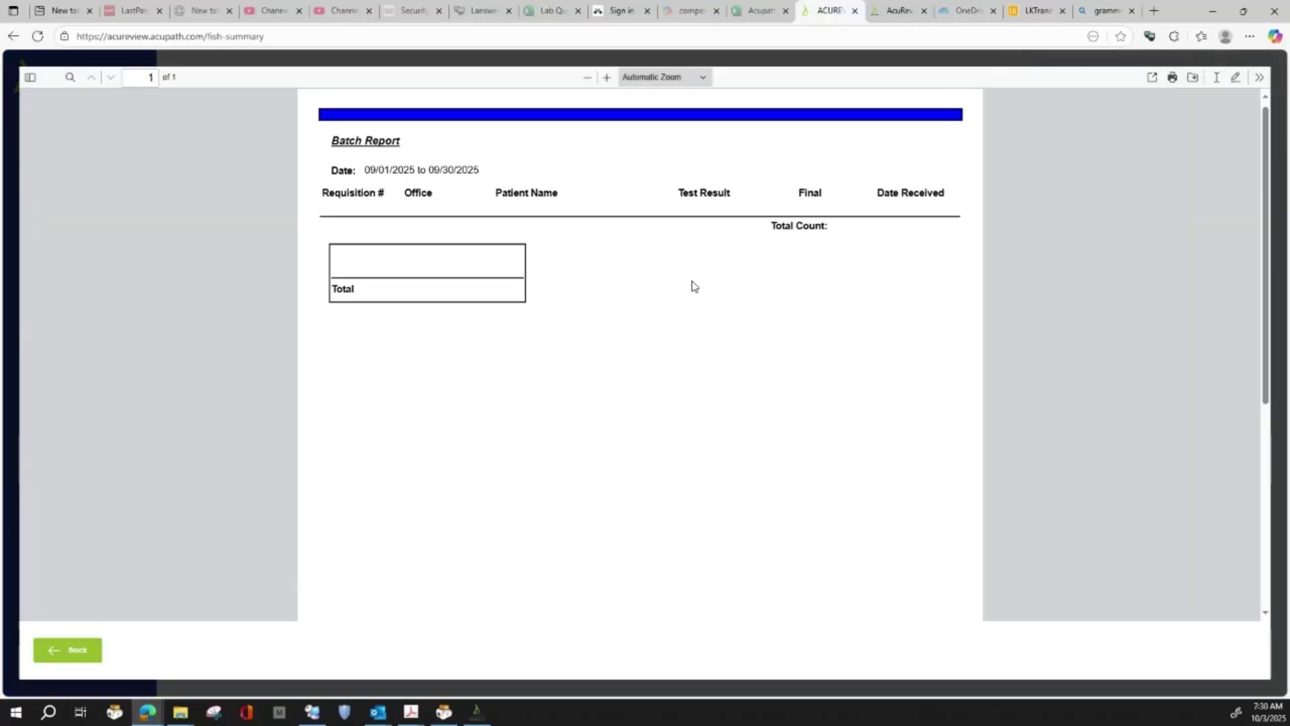
{"action": "left_click", "coordinate": [89, 647]}
View the old-style Billing Summary report for 09/01/2025 to 09/30/2025, and close it
{"action": "left_click", "coordinate": [84, 434]}
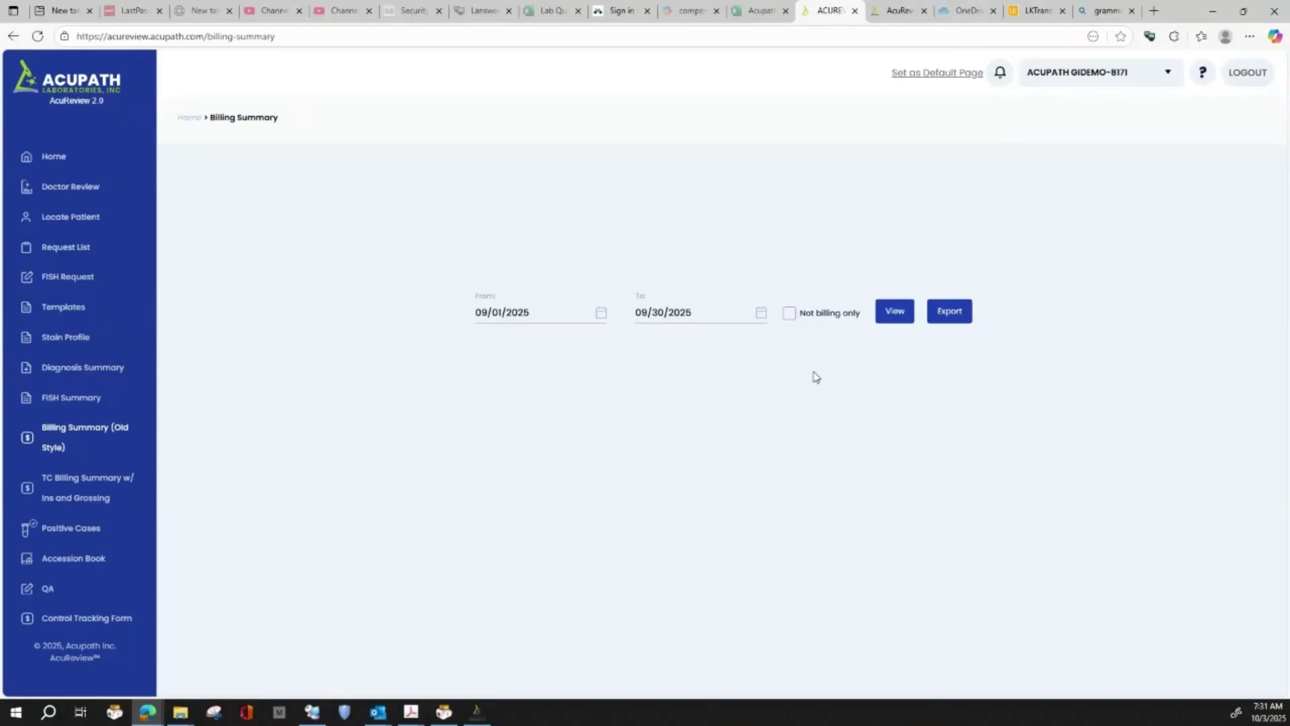
{"action": "left_click", "coordinate": [902, 316]}
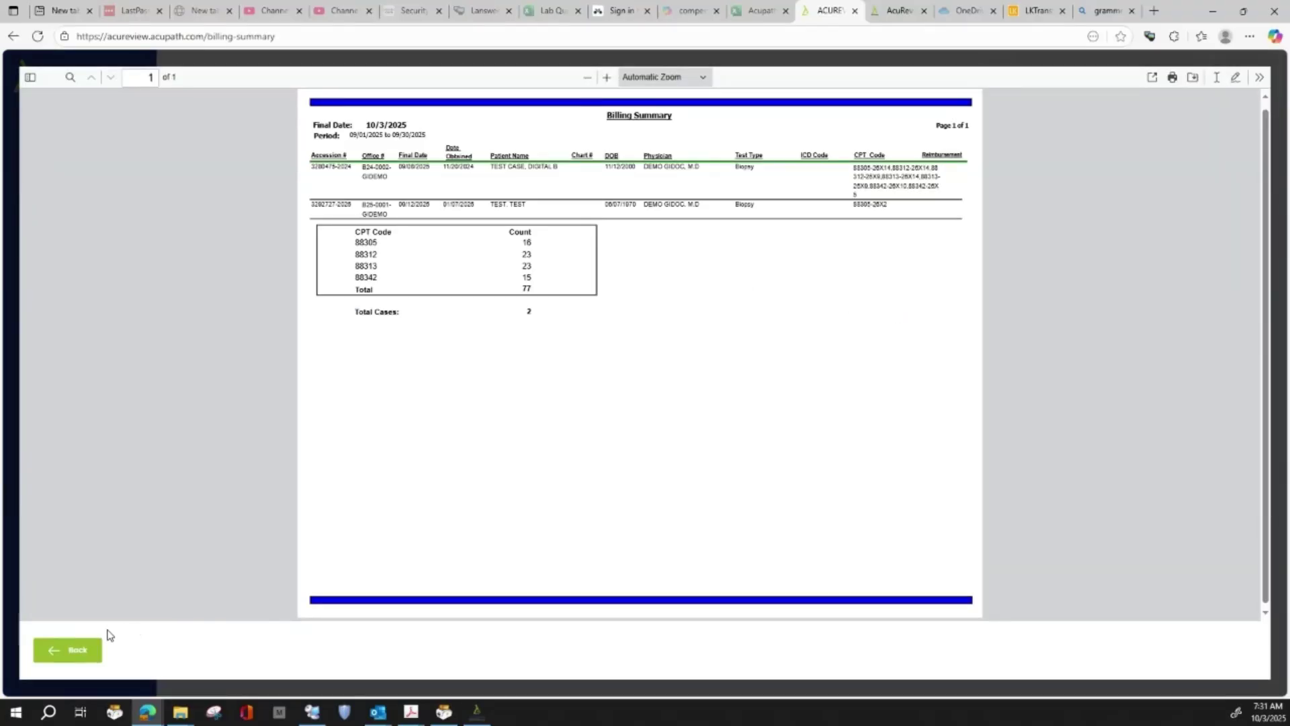
{"action": "left_click", "coordinate": [93, 649]}
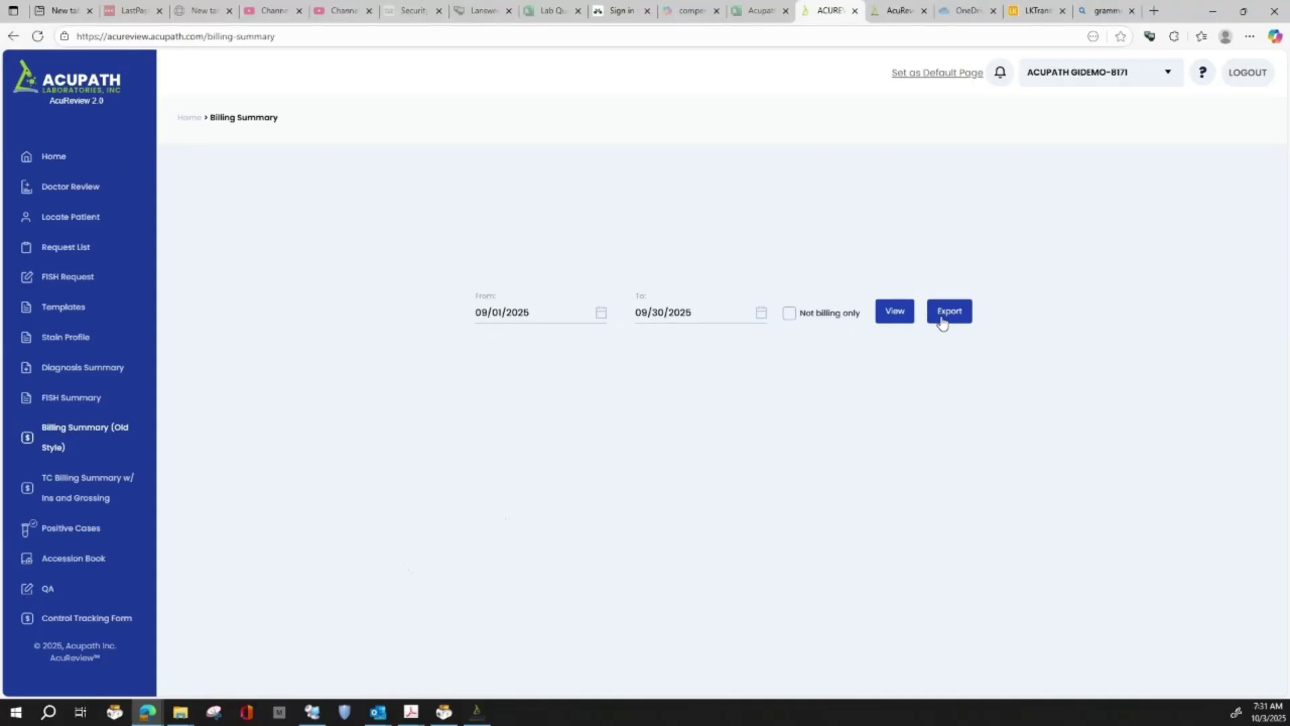
View the TC Billing Summary with insurance and grossing for 09/01/2025 to 09/30/2025, and close the table
{"action": "left_click", "coordinate": [94, 486]}
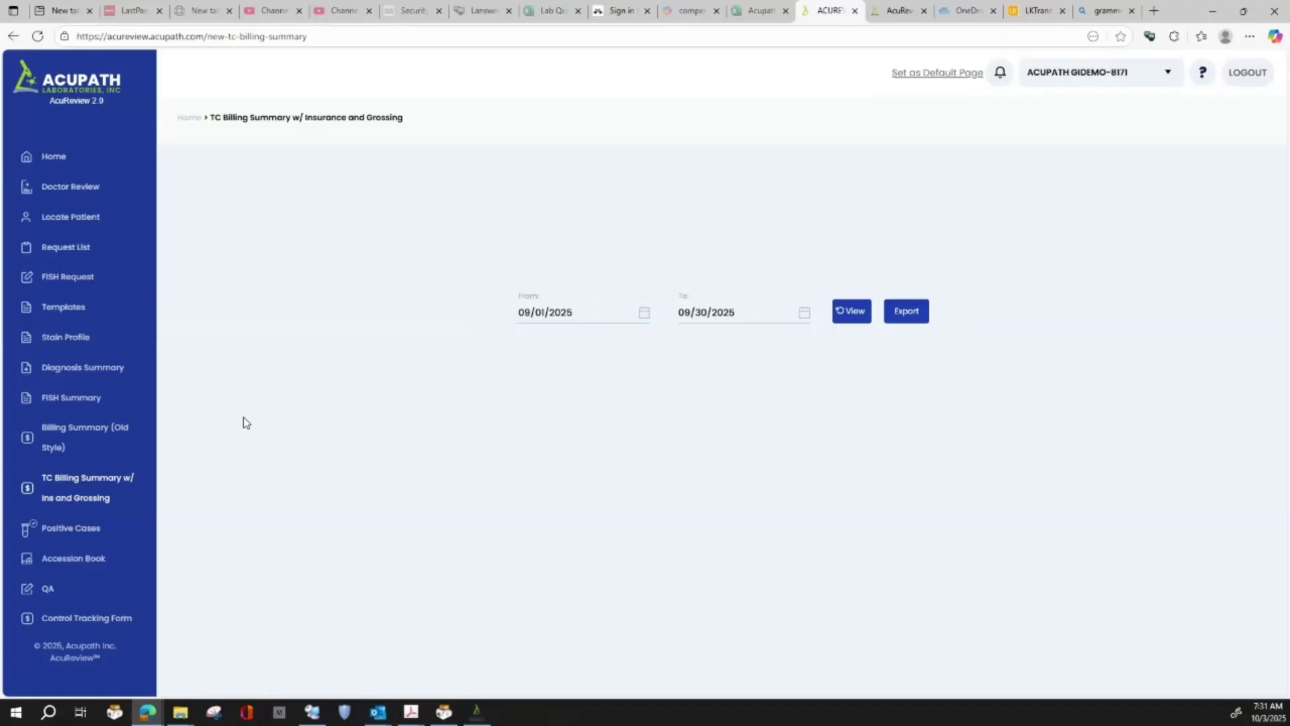
{"action": "left_click", "coordinate": [852, 312]}
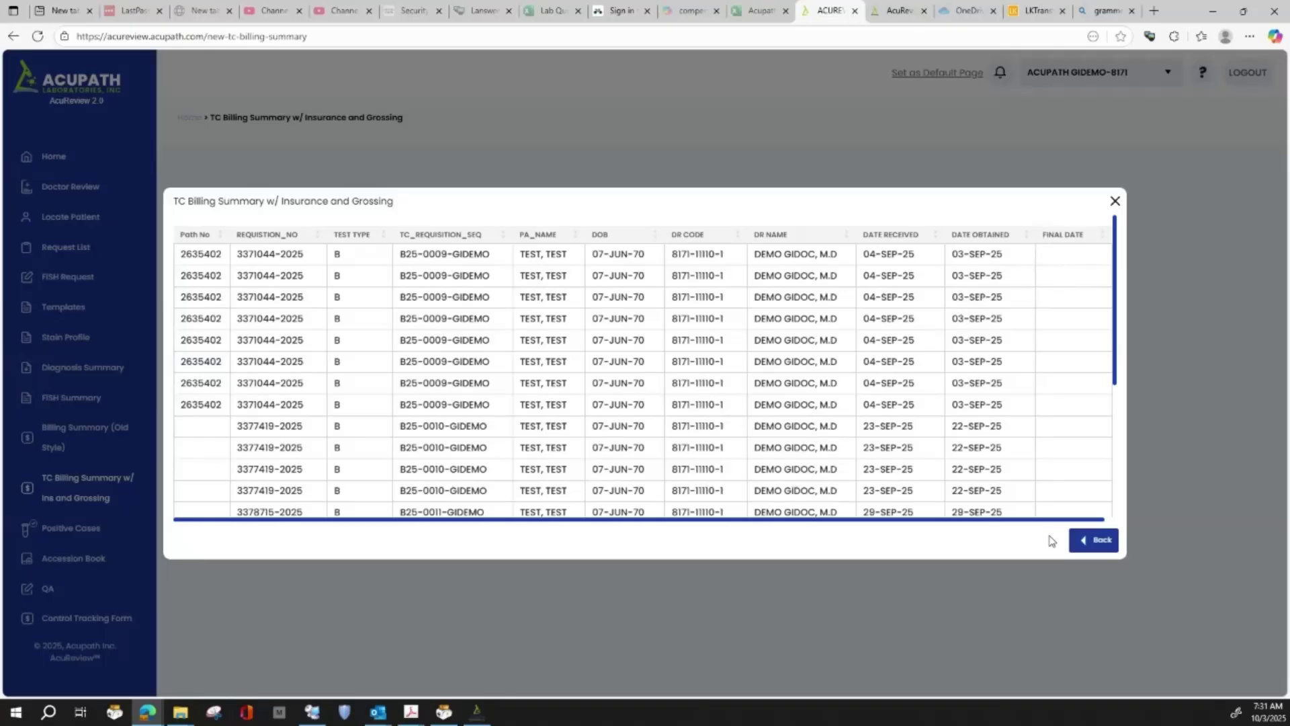
{"action": "left_click", "coordinate": [1095, 541]}
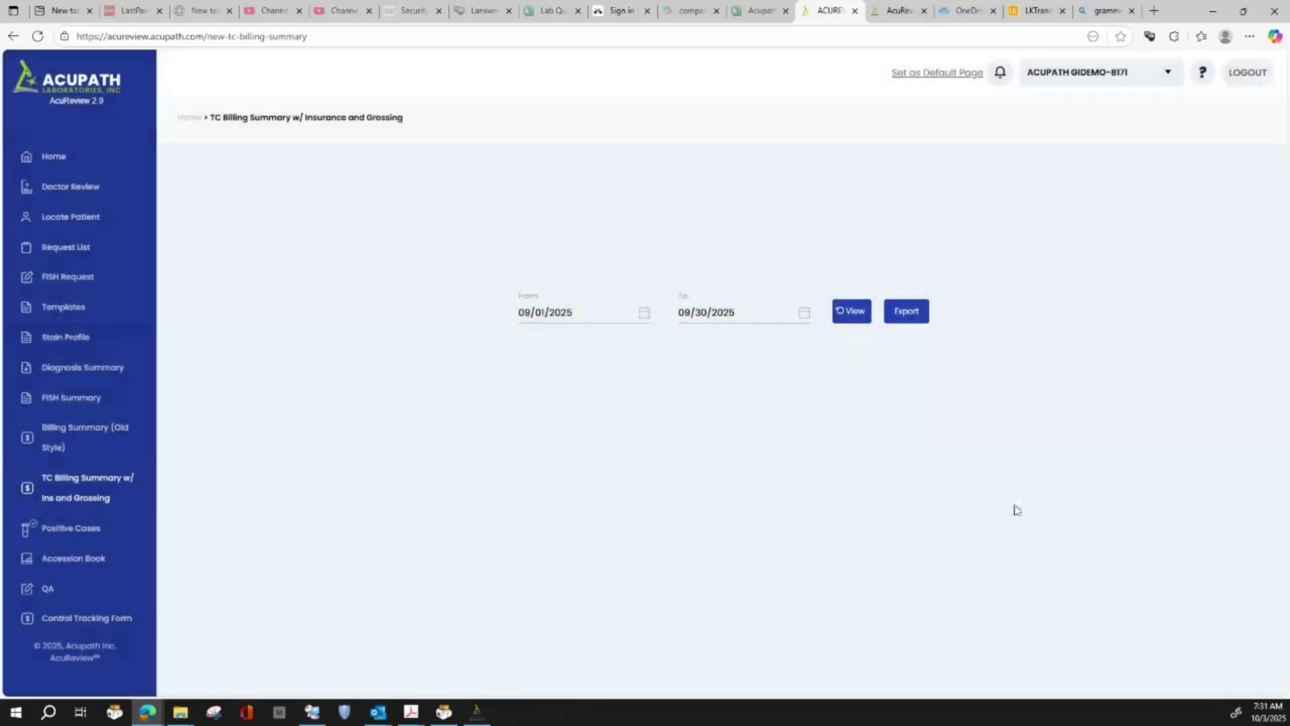
Export the TC Billing Summary with insurance and grossing, and open the downloaded NewTCBillingSummary (3).xls file in Excel to review it
{"action": "left_click", "coordinate": [907, 314]}
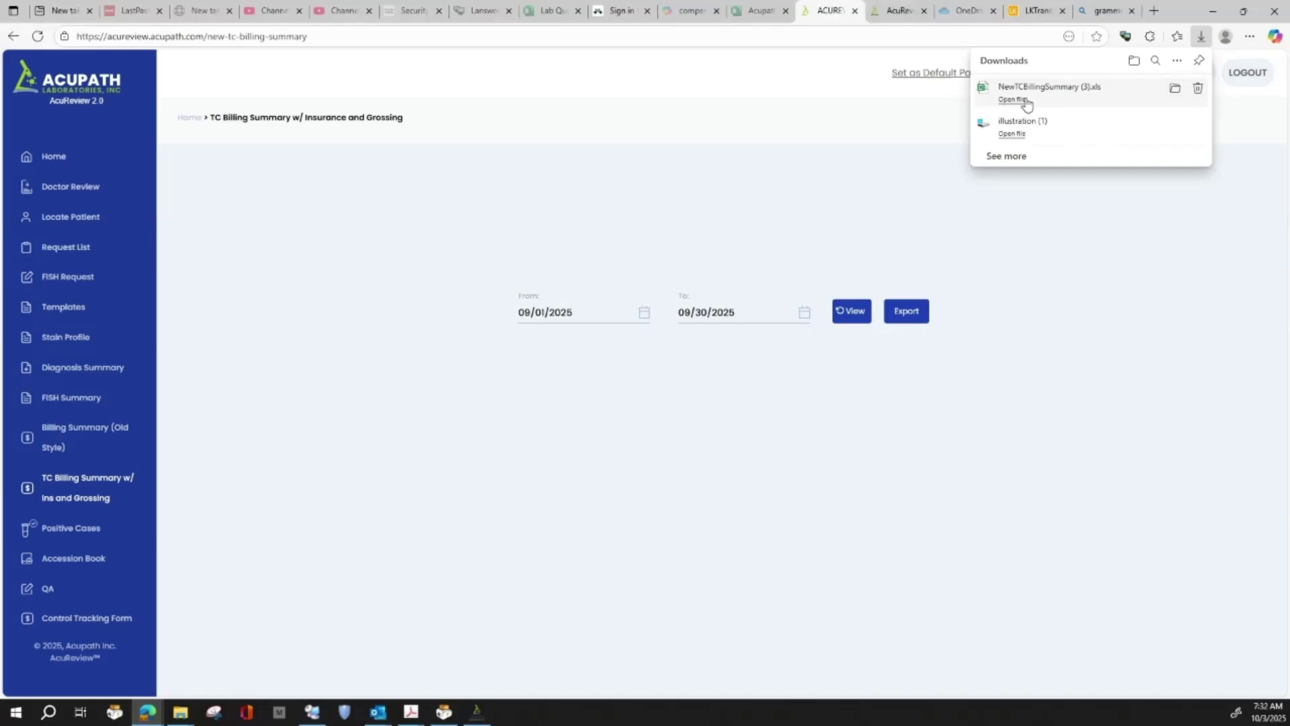
{"action": "left_click", "coordinate": [1025, 99]}
{"action": "left_click", "coordinate": [1176, 92]}
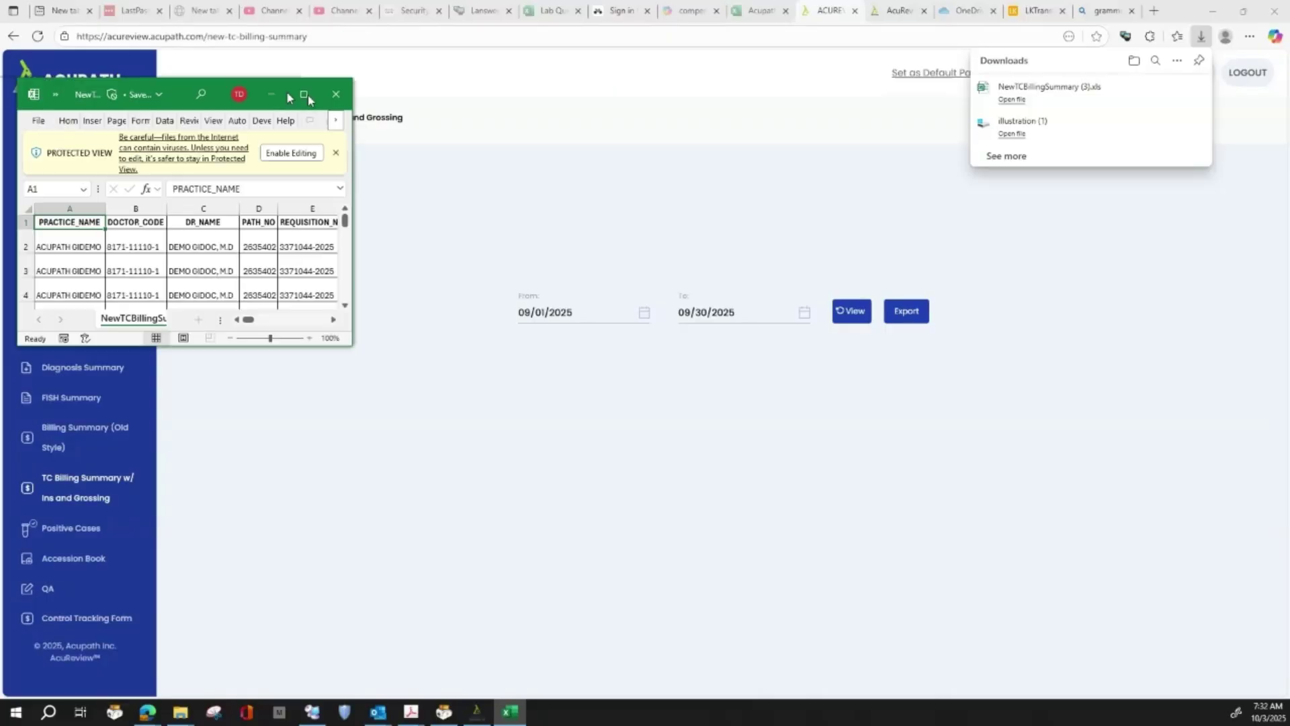
{"action": "left_click_drag", "start_coordinate": [199, 88], "coordinate": [579, 112]}
{"action": "left_click", "coordinate": [694, 117]}
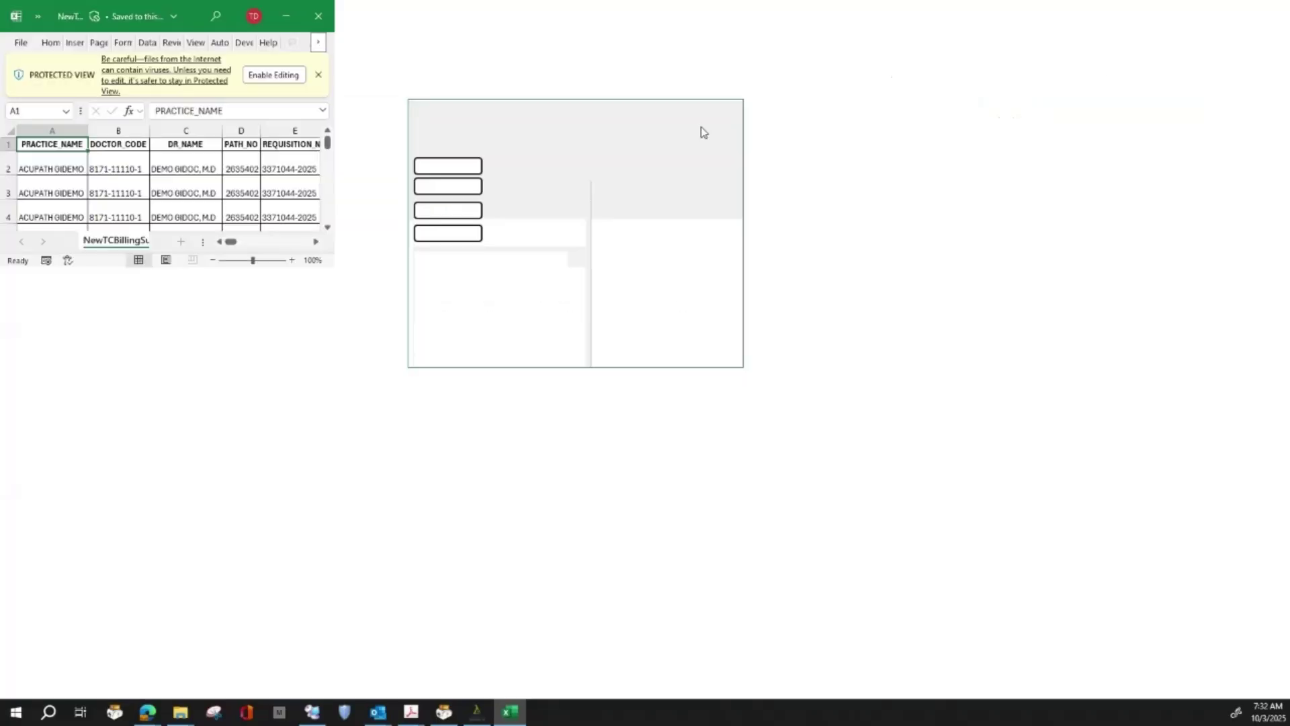
{"action": "left_click_drag", "start_coordinate": [894, 673], "coordinate": [863, 686]}
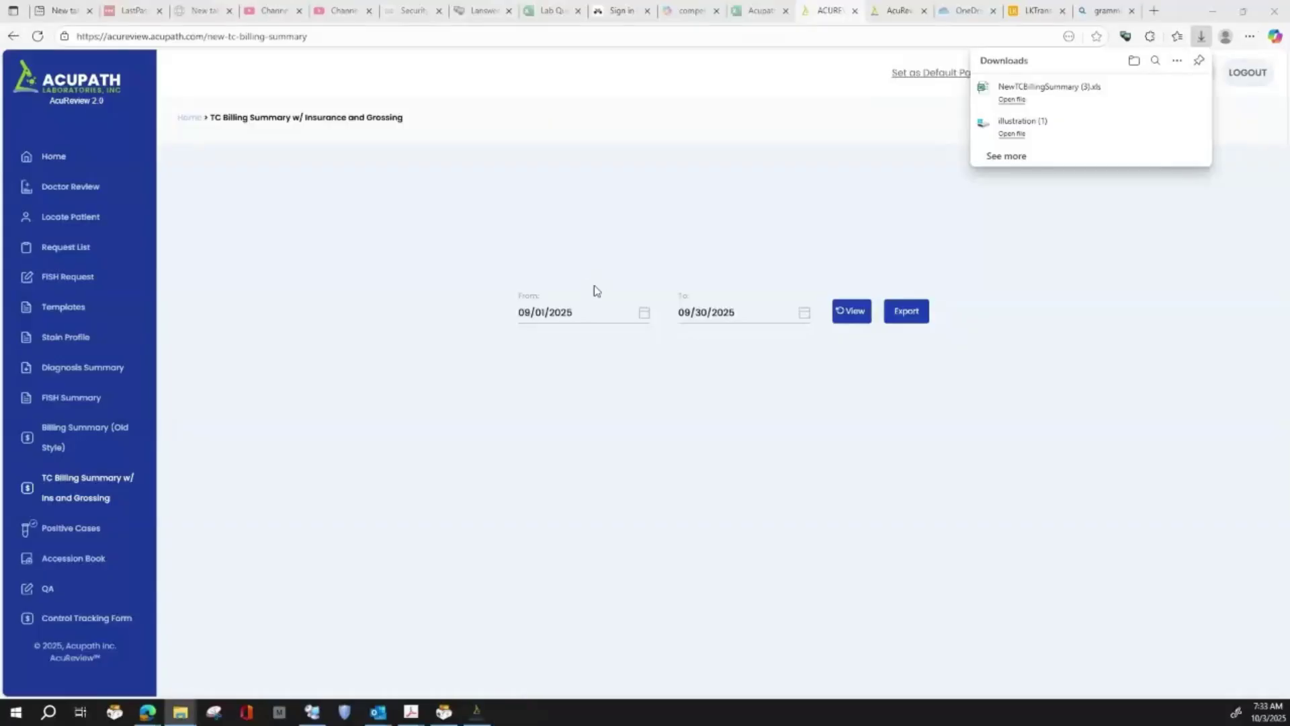
View the Positive Cases report for 09/01/2025 to 09/30/2025, and close it
{"action": "left_click", "coordinate": [77, 530]}
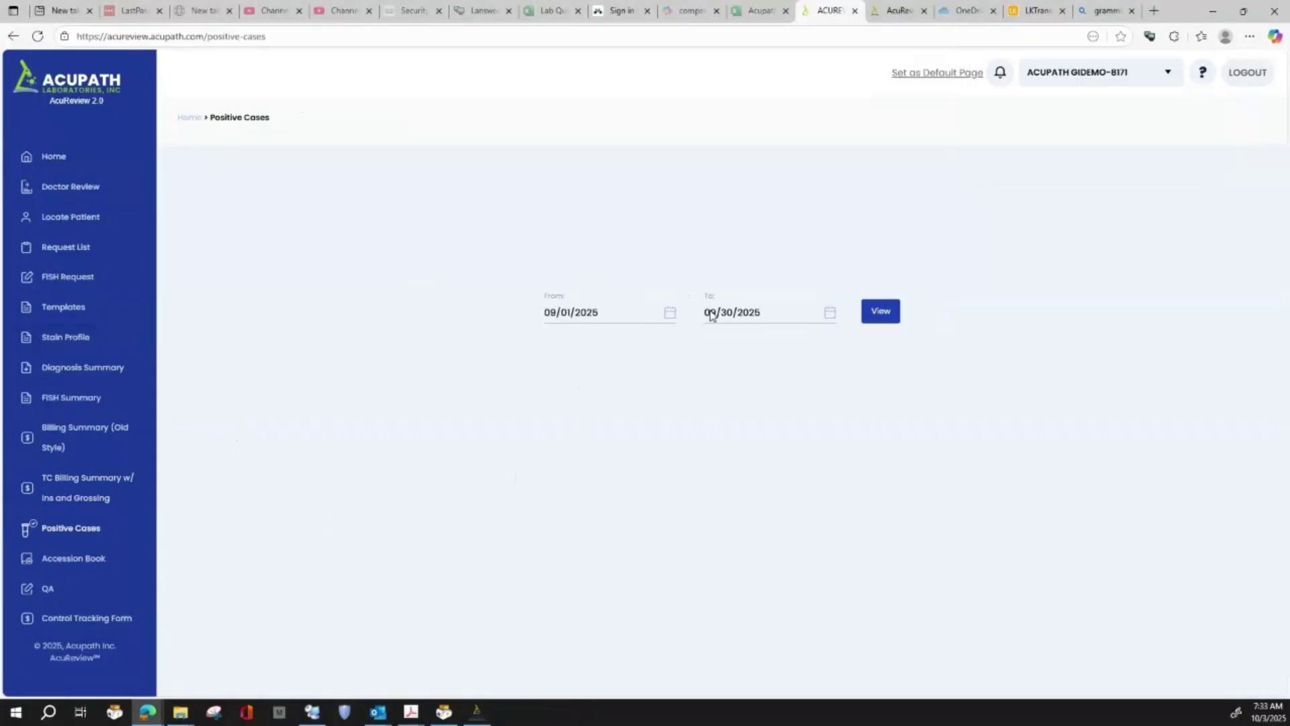
{"action": "left_click", "coordinate": [883, 313]}
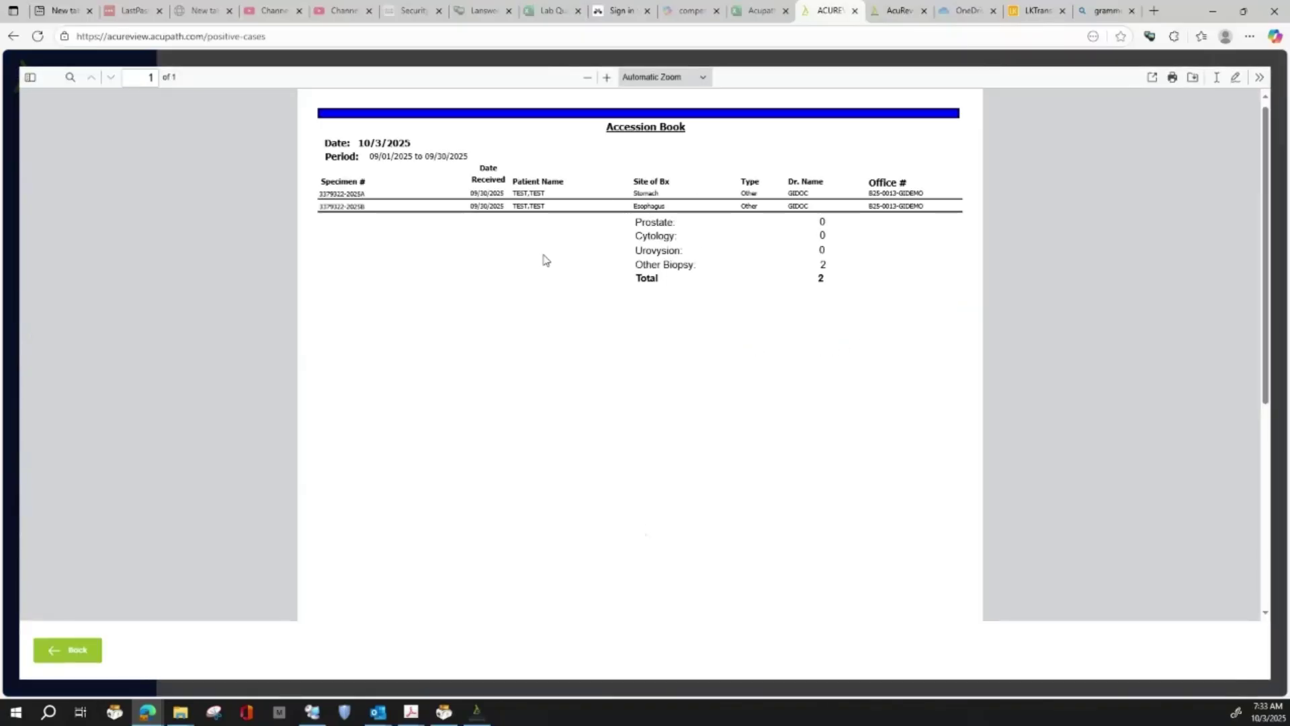
{"action": "left_click", "coordinate": [77, 649]}
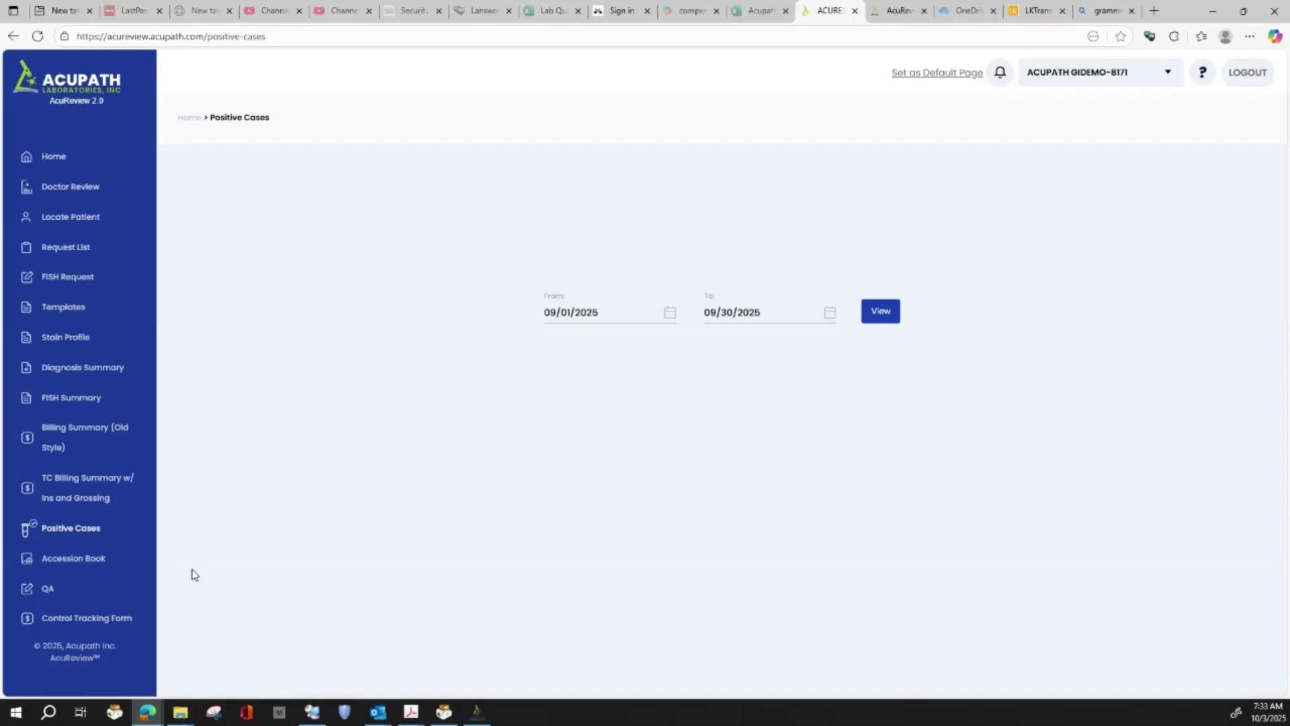
View the Accession Book report for 09/01/2025 to 09/30/2025, and close it
{"action": "left_click", "coordinate": [83, 560]}
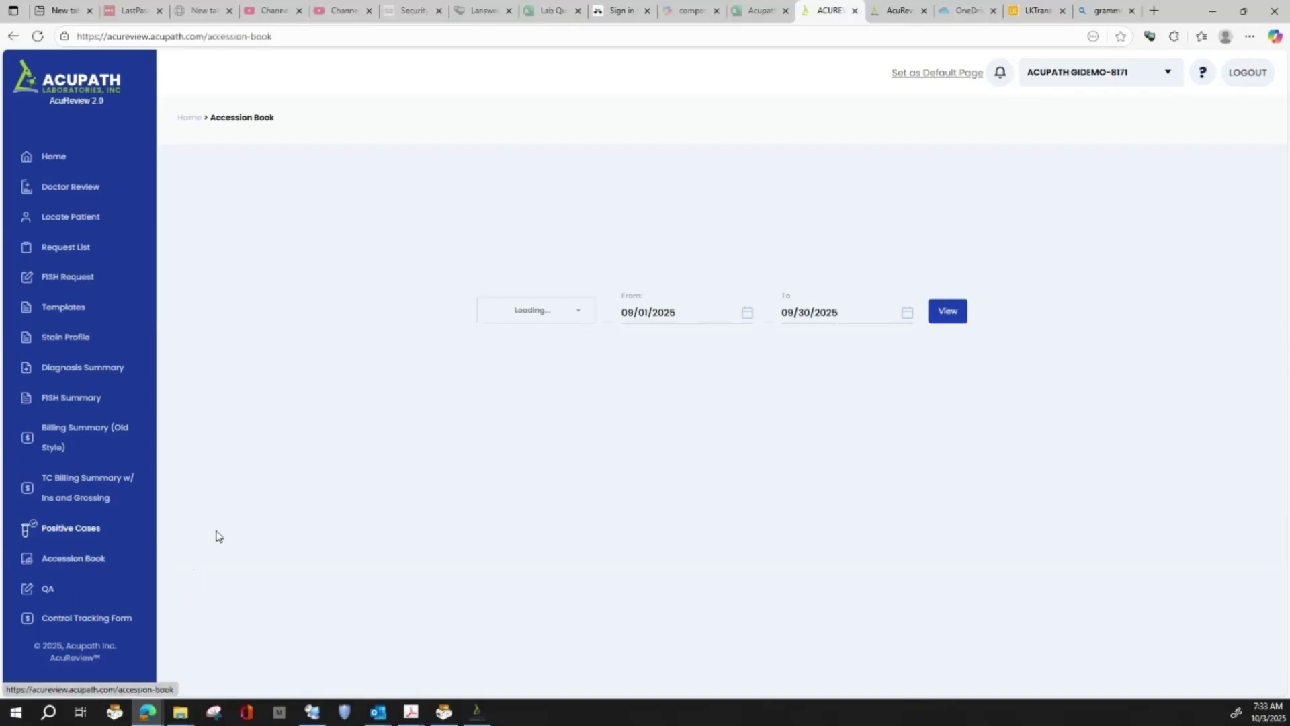
{"action": "left_click", "coordinate": [948, 310]}
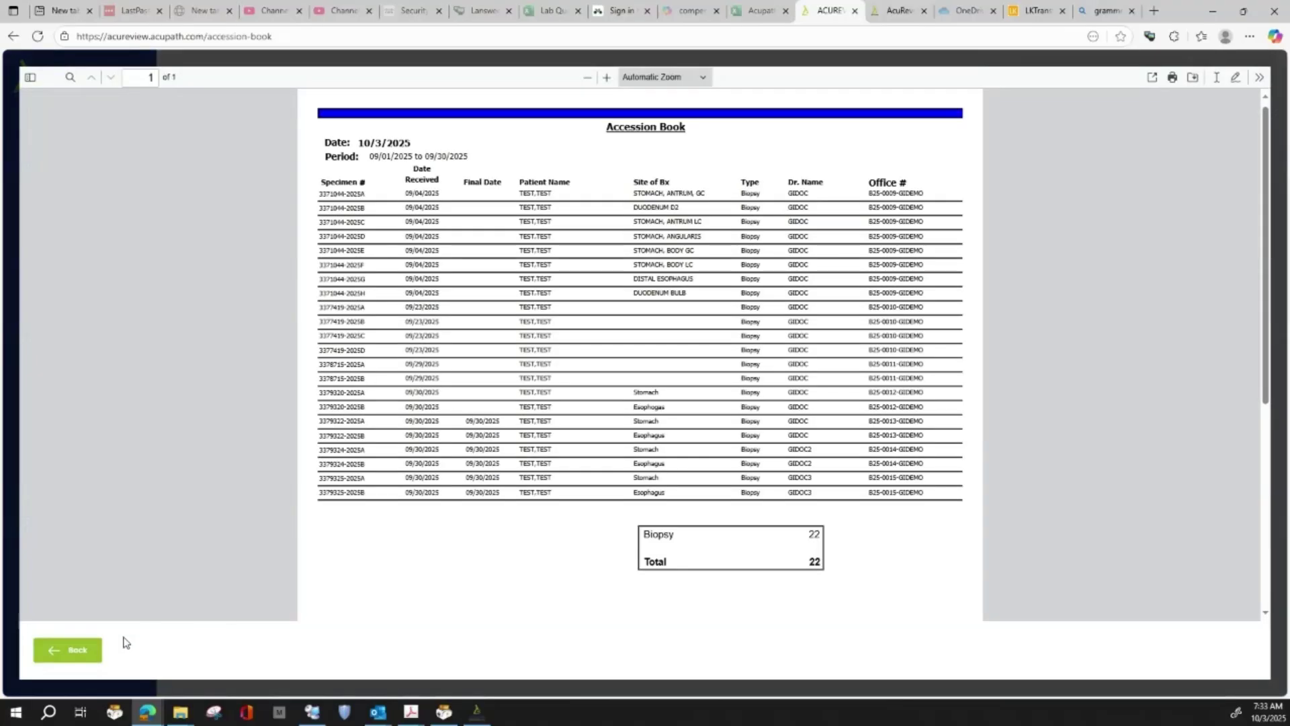
{"action": "left_click", "coordinate": [69, 651]}
View the QA report for 09/01/2025 to 09/30/2025 without the Urovysion option, and close it
{"action": "left_click", "coordinate": [46, 590]}
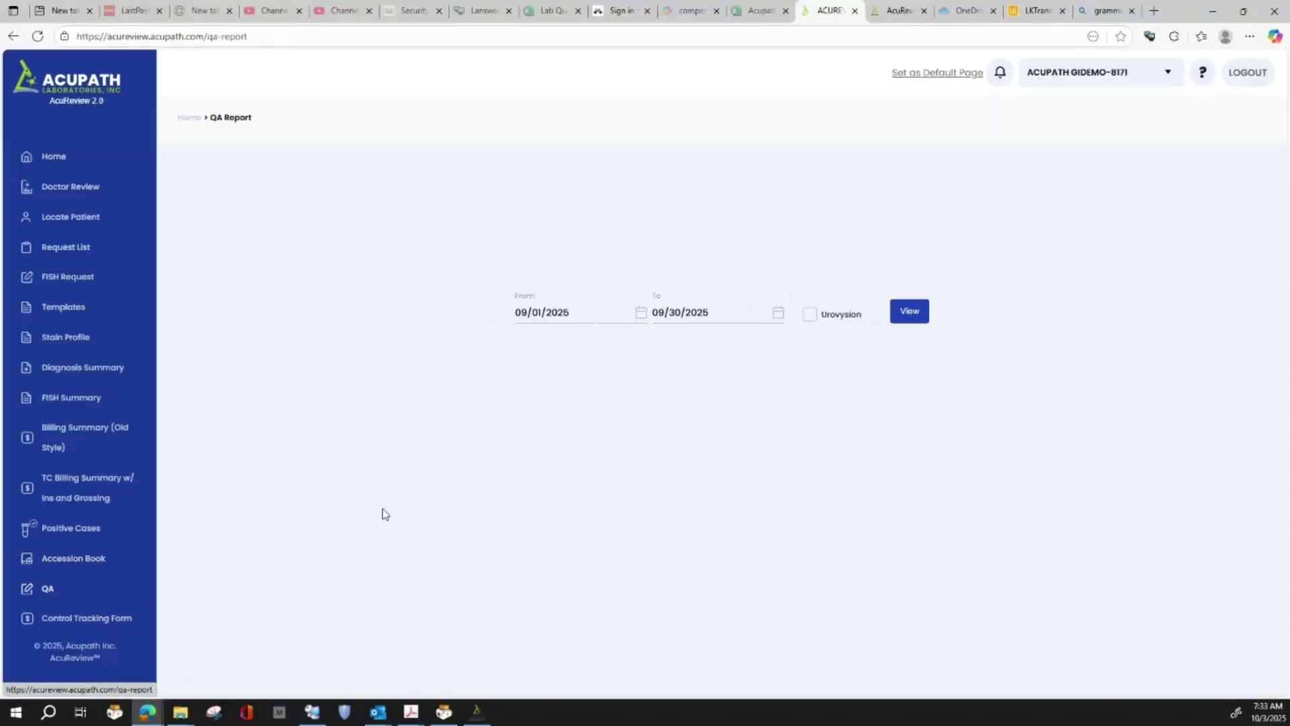
{"action": "left_click", "coordinate": [910, 312]}
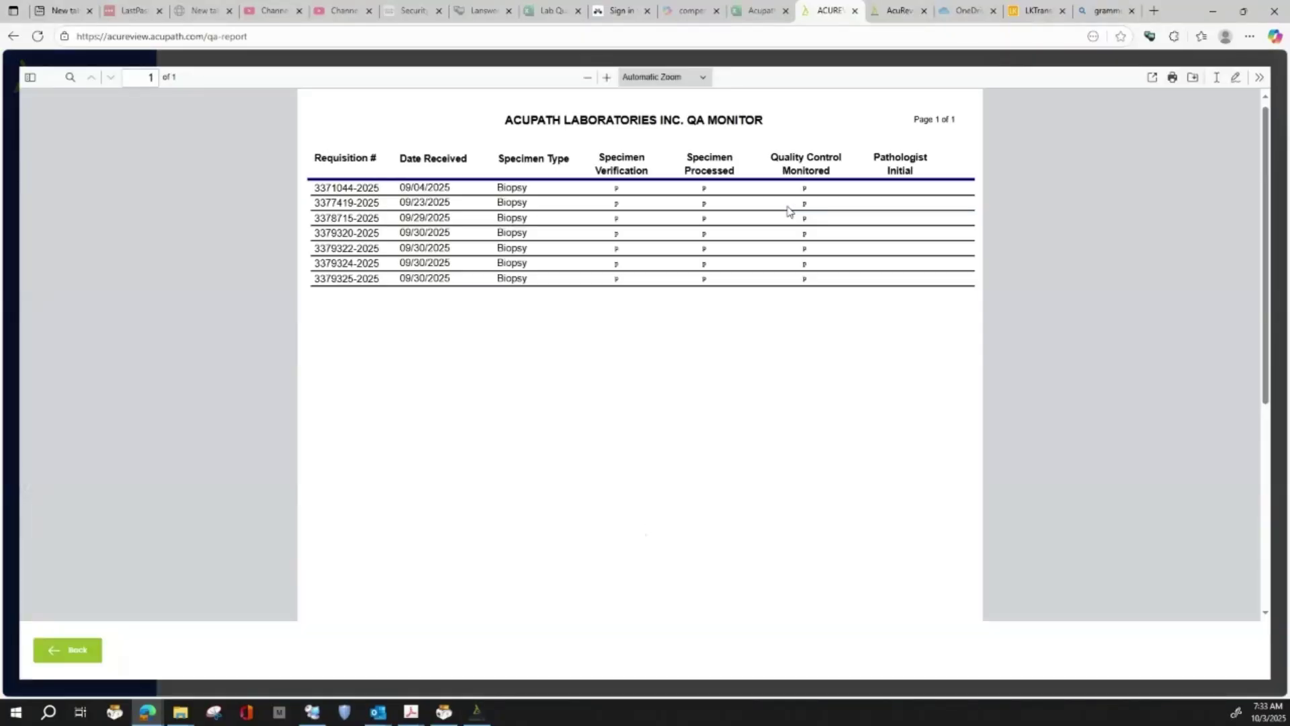
{"action": "left_click", "coordinate": [53, 653]}
View the Control Tracking Form for 09/01/2025 to 09/30/2025, and close it
{"action": "left_click", "coordinate": [97, 625]}
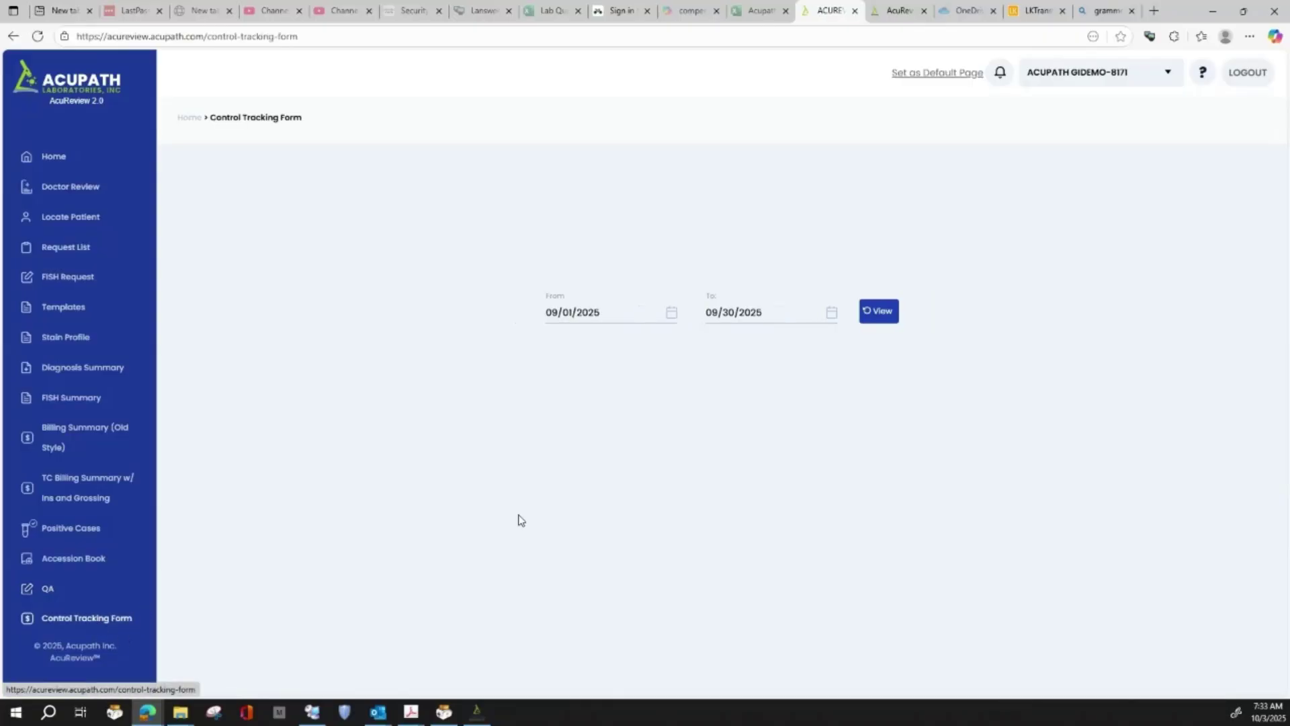
{"action": "left_click", "coordinate": [881, 310]}
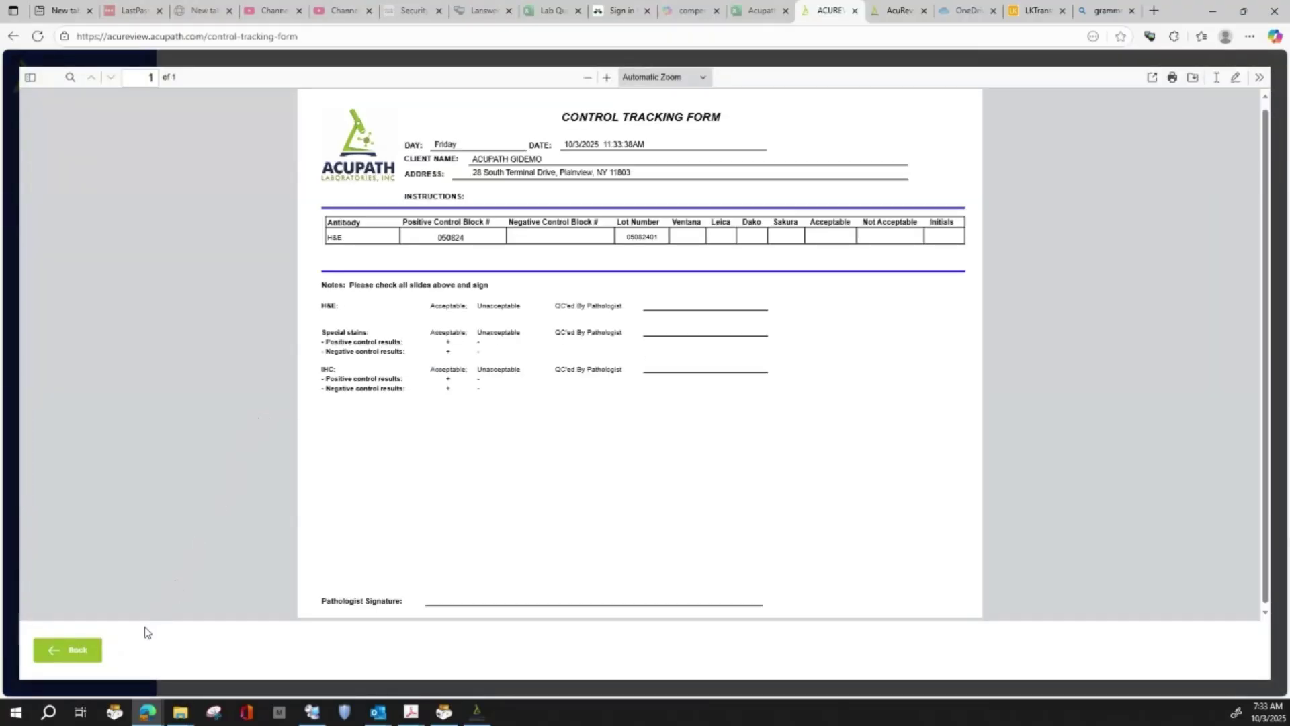
{"action": "left_click", "coordinate": [86, 652]}
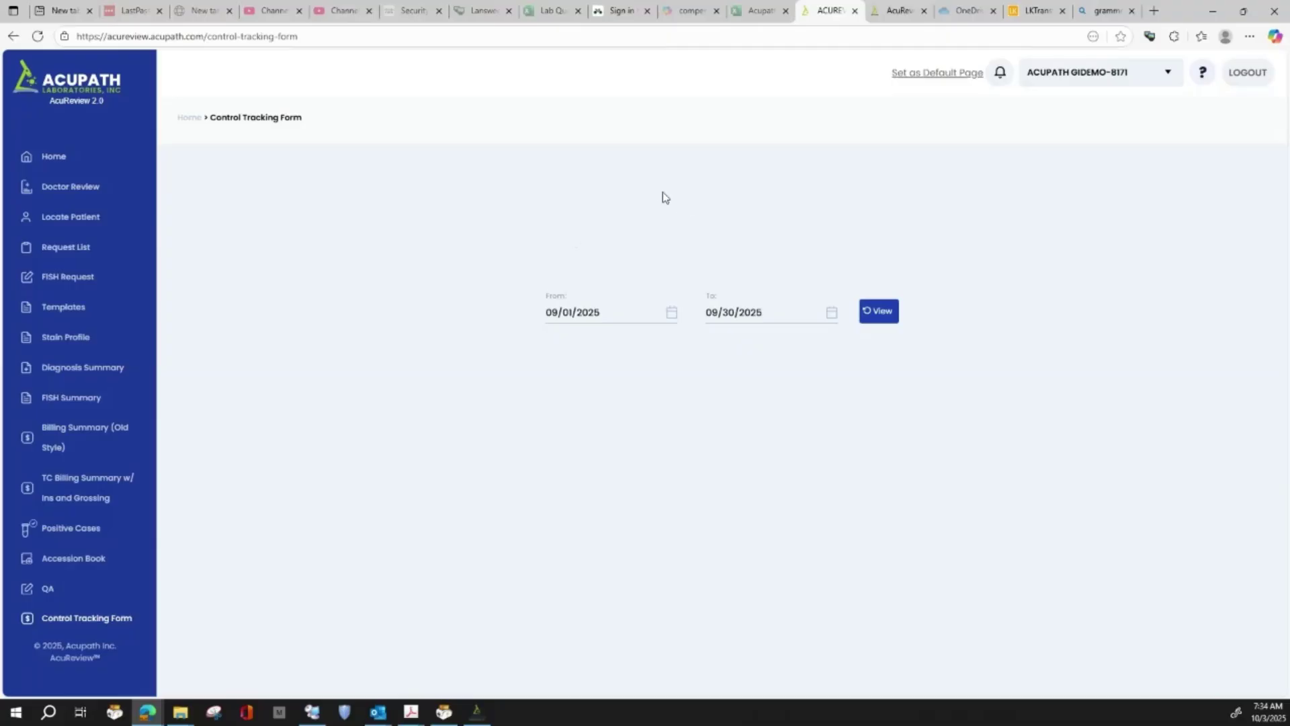
Open the AcuReview 2 training videos from the site's help and look through the pathologist training modules
{"action": "left_click", "coordinate": [1203, 75]}
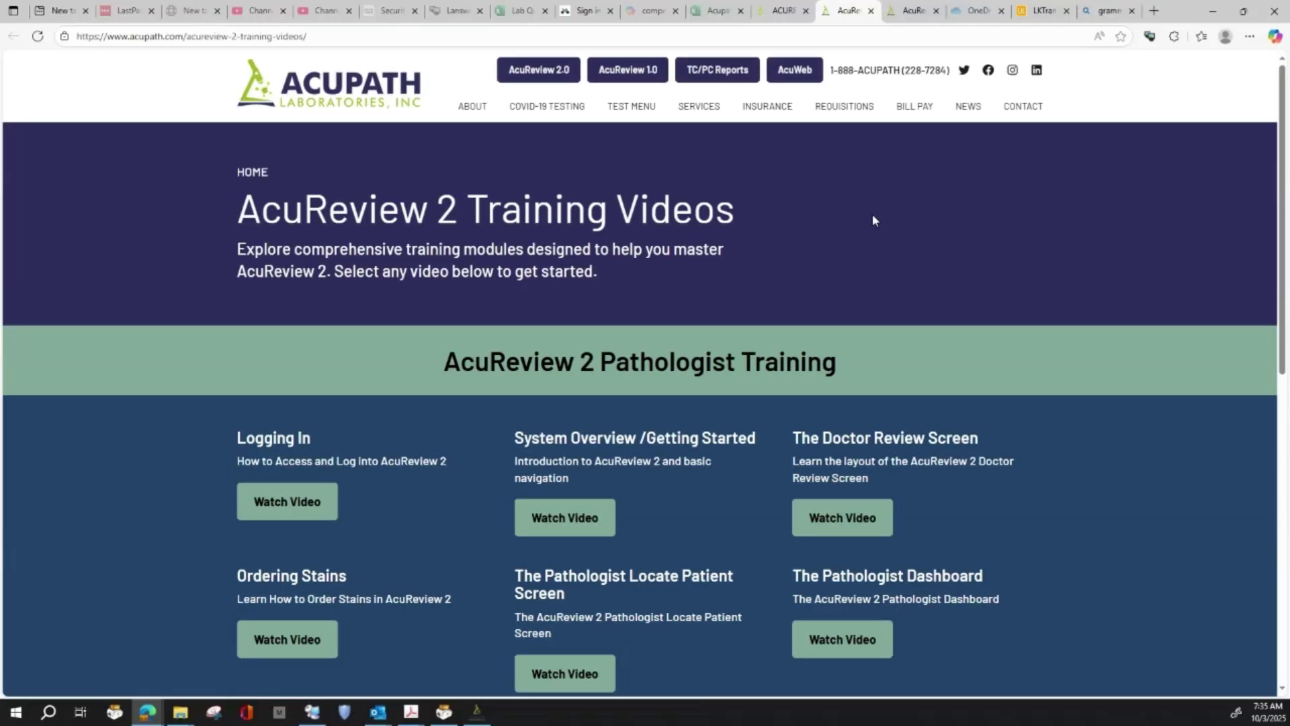
{"action": "scroll", "coordinate": [872, 221], "scroll_direction": "down", "scroll_amount": 6}
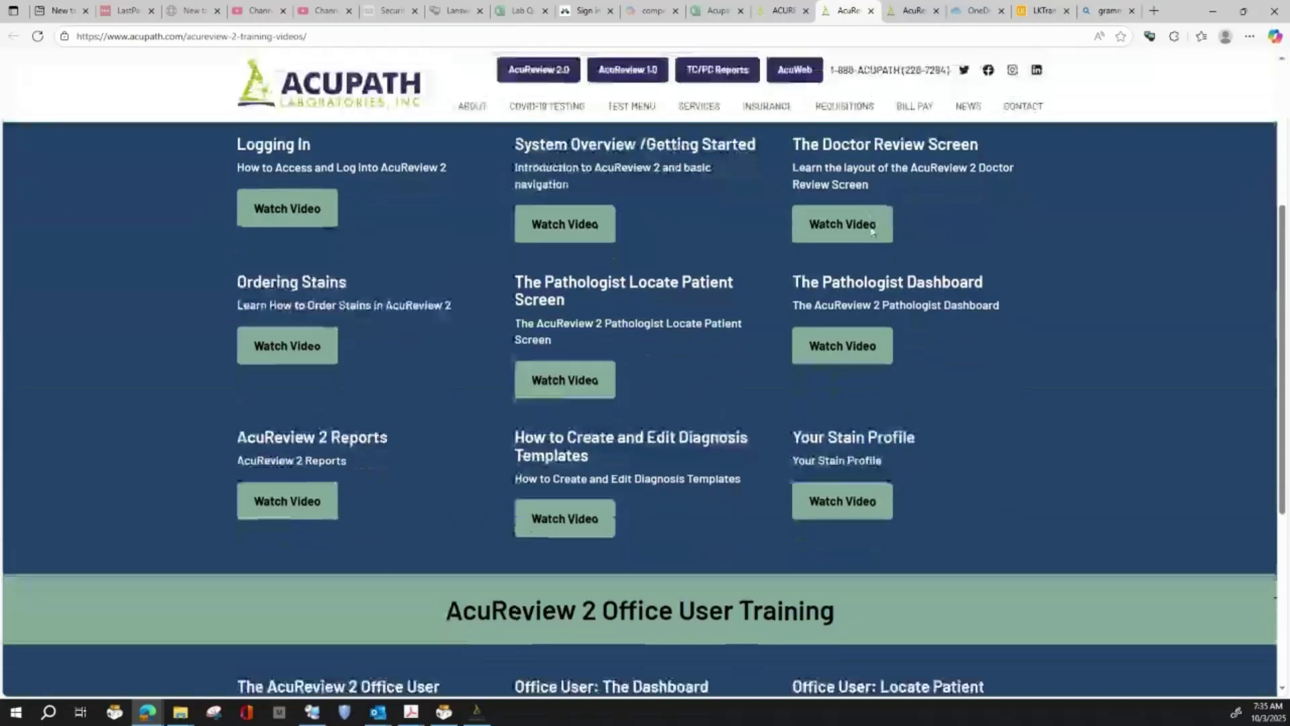
{"action": "scroll", "coordinate": [870, 229], "scroll_direction": "up", "scroll_amount": 5}
{"action": "scroll", "coordinate": [869, 224], "scroll_direction": "up", "scroll_amount": 1}
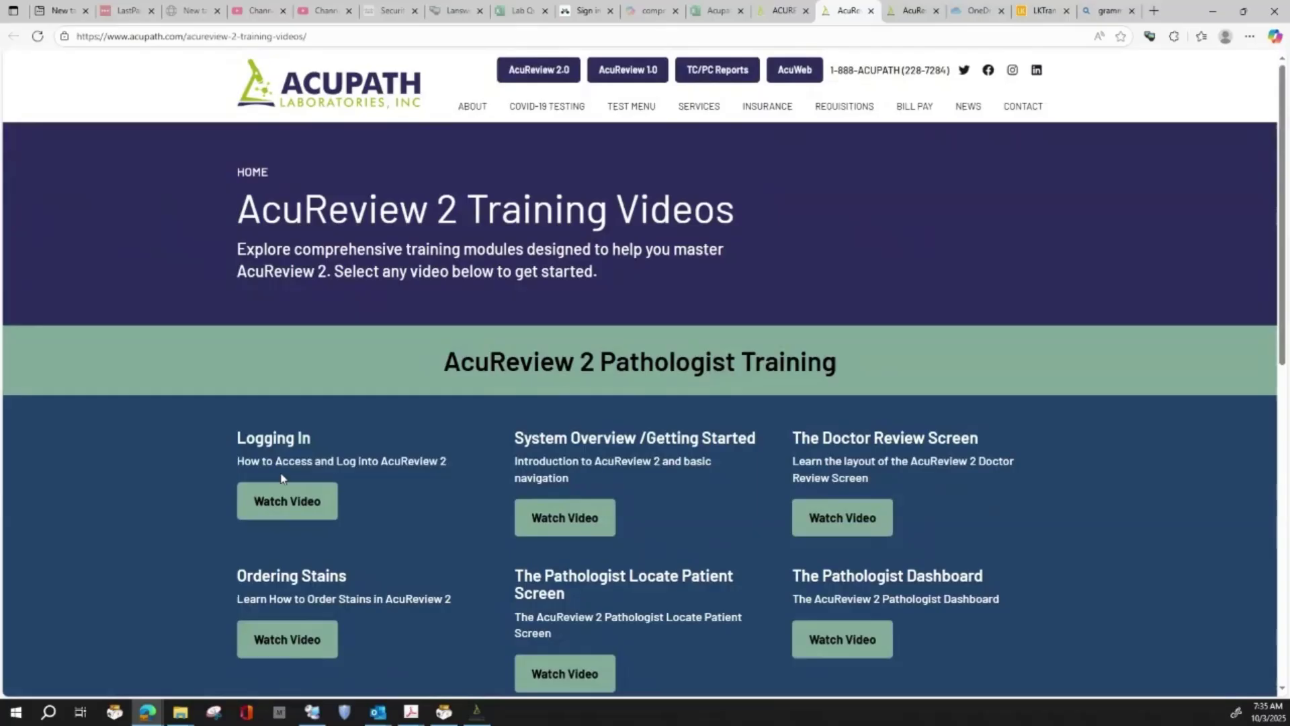